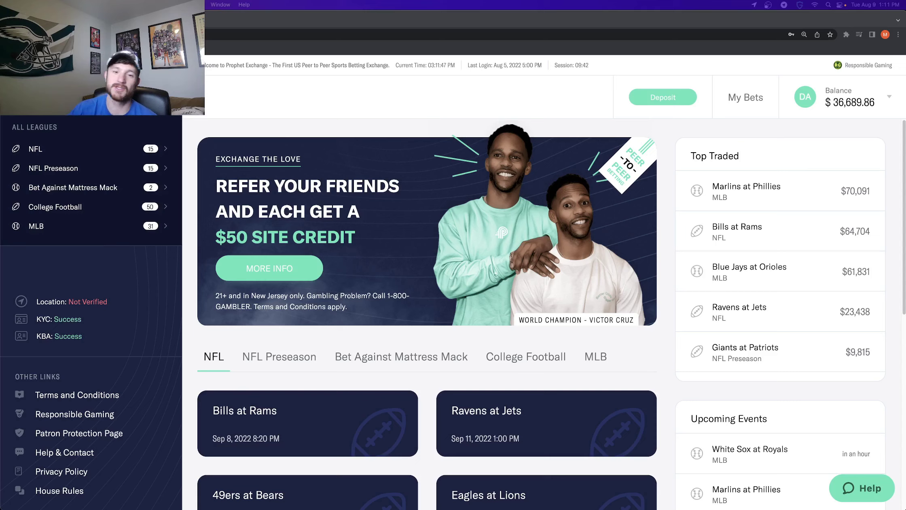
Revisit BetMGM in a new tab, scroll through its MLB lines, and view the Basketball odds.
{"action": "key", "text": "super+t"}
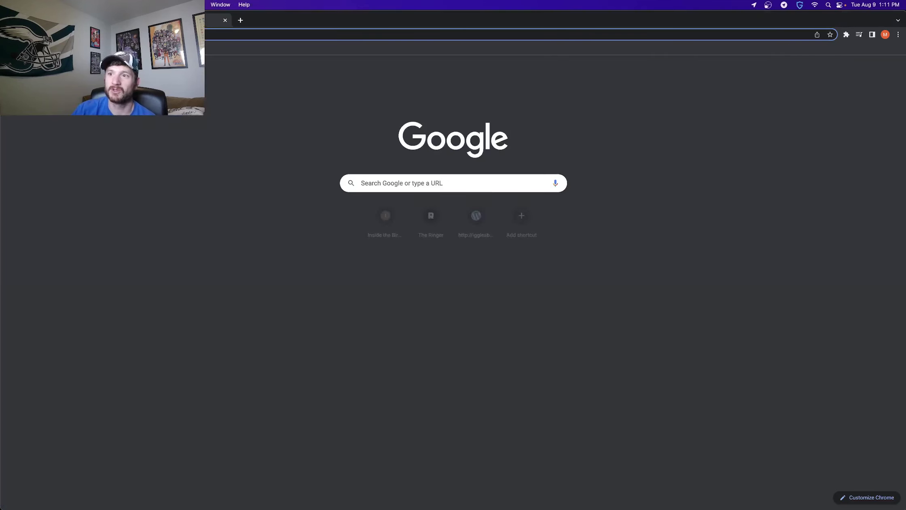
{"action": "left_click", "coordinate": [115, 4]}
{"action": "left_click", "coordinate": [124, 130]}
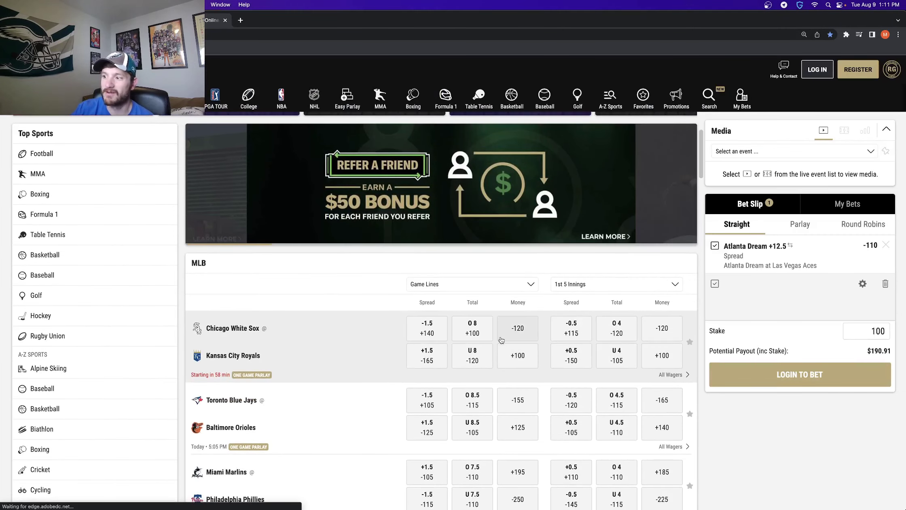
{"action": "scroll", "coordinate": [484, 363], "scroll_direction": "down", "scroll_amount": 3}
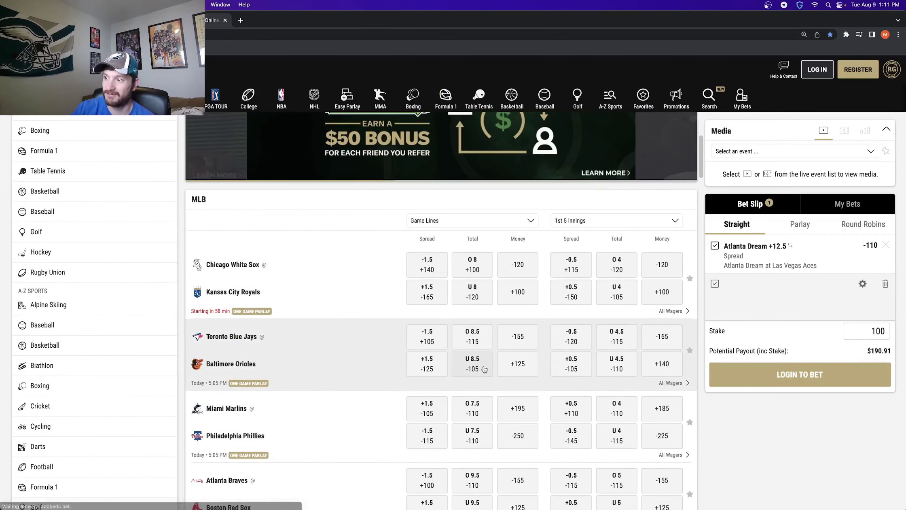
{"action": "scroll", "coordinate": [485, 366], "scroll_direction": "down", "scroll_amount": 3}
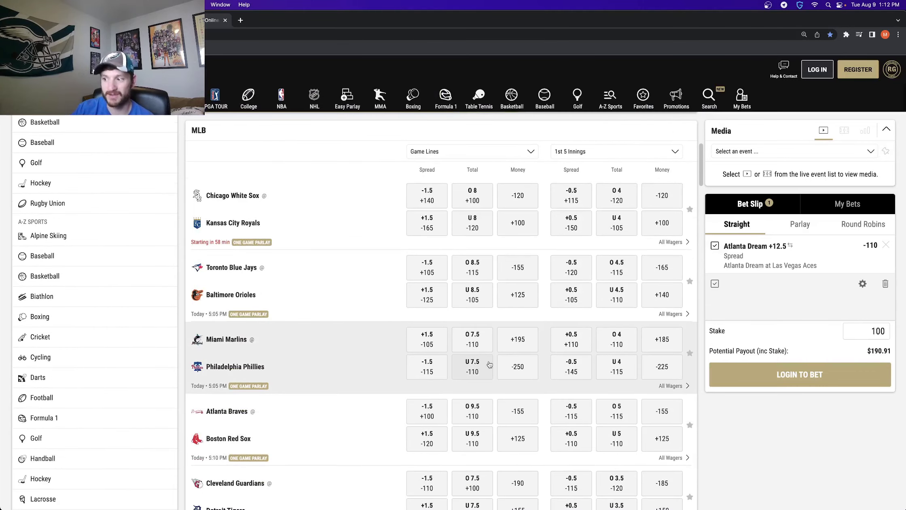
{"action": "scroll", "coordinate": [489, 364], "scroll_direction": "down", "scroll_amount": 3}
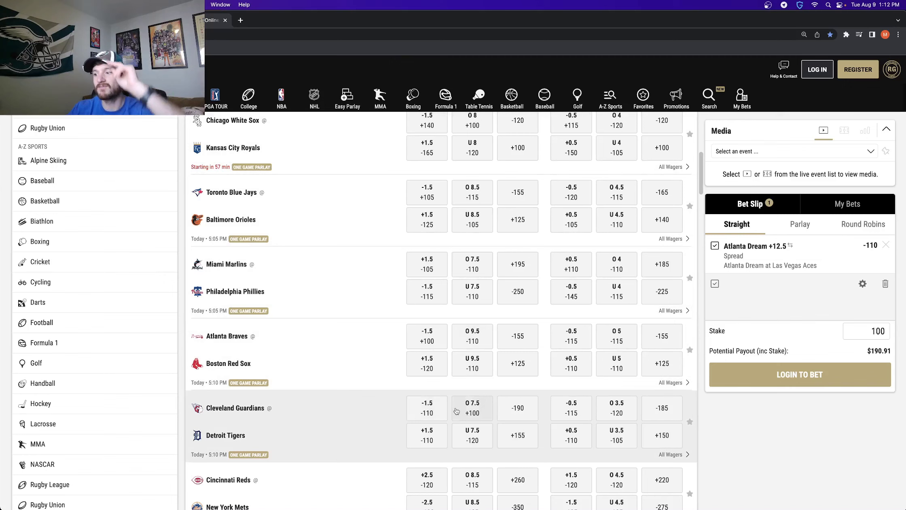
{"action": "left_click", "coordinate": [45, 201]}
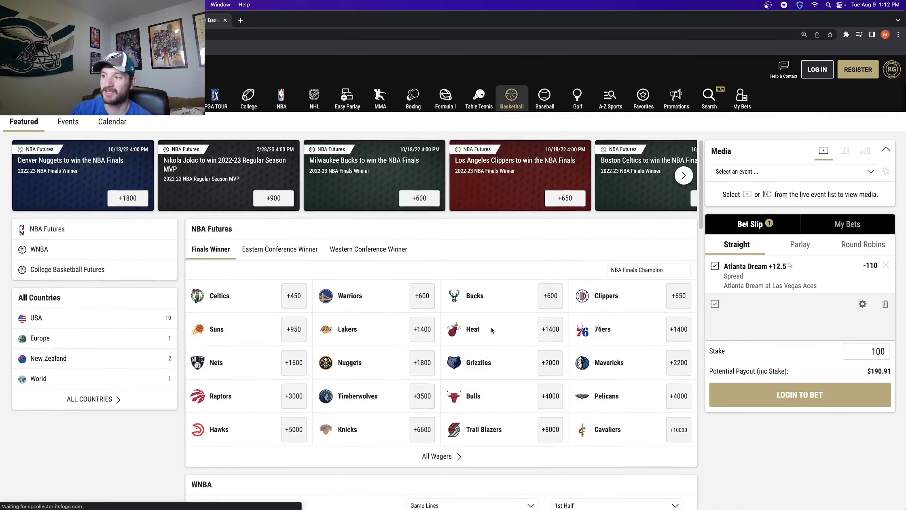
{"action": "scroll", "coordinate": [491, 330], "scroll_direction": "down", "scroll_amount": 6}
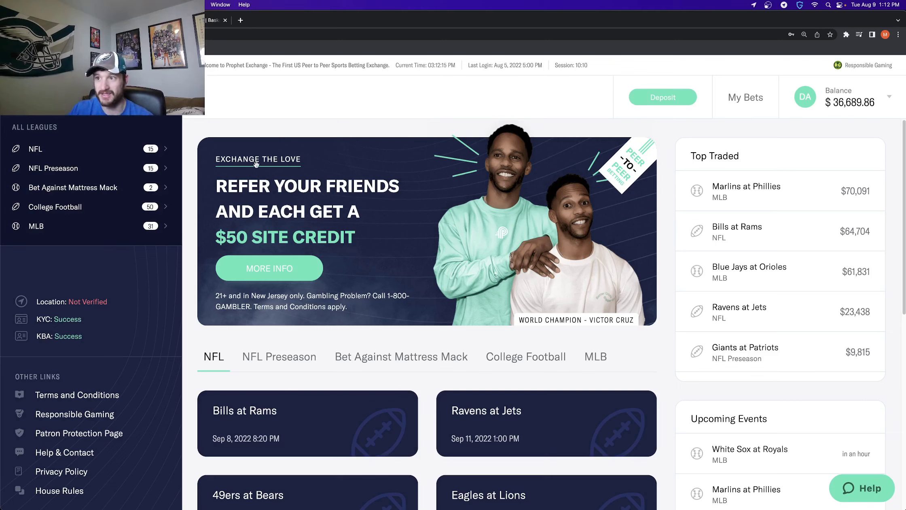
Highlight the welcome sentence, then expand NFL in All Leagues to list its upcoming games.
{"action": "left_click_drag", "start_coordinate": [202, 65], "coordinate": [390, 65]}
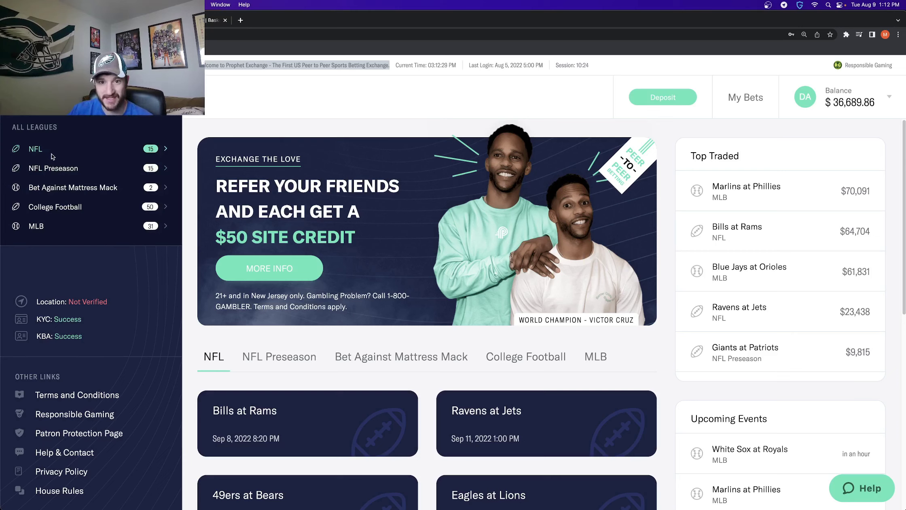
{"action": "left_click", "coordinate": [74, 150]}
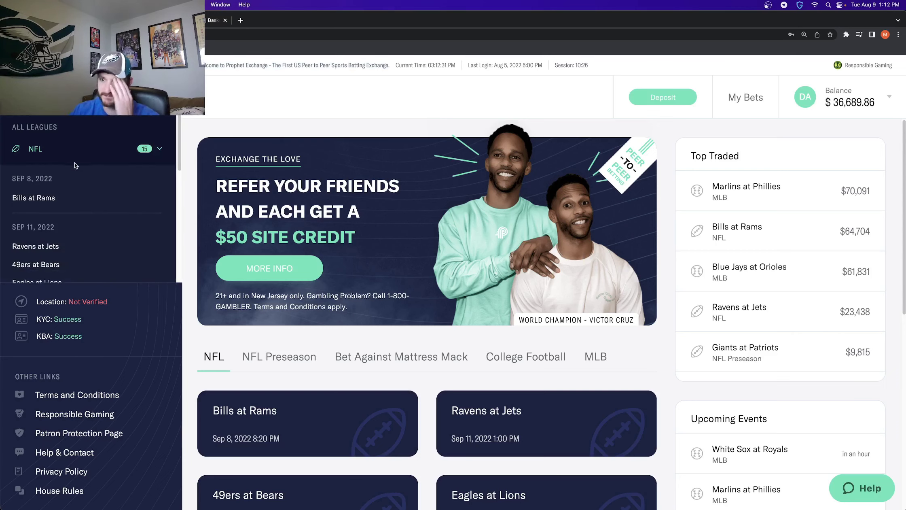
{"action": "scroll", "coordinate": [49, 243], "scroll_direction": "down", "scroll_amount": 3}
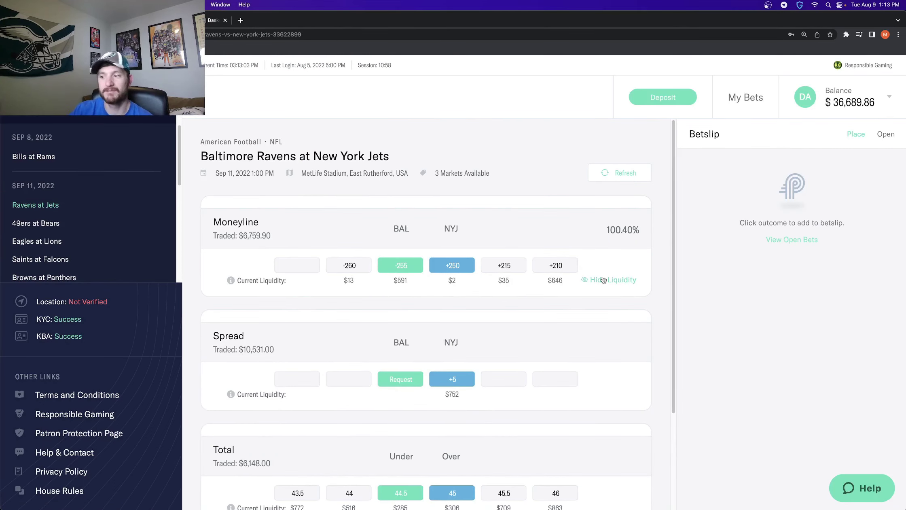
Scroll to the Ravens at Jets Total market and inspect liquidity, such as $285 on Under 44.5.
{"action": "scroll", "coordinate": [525, 293], "scroll_direction": "down", "scroll_amount": 3}
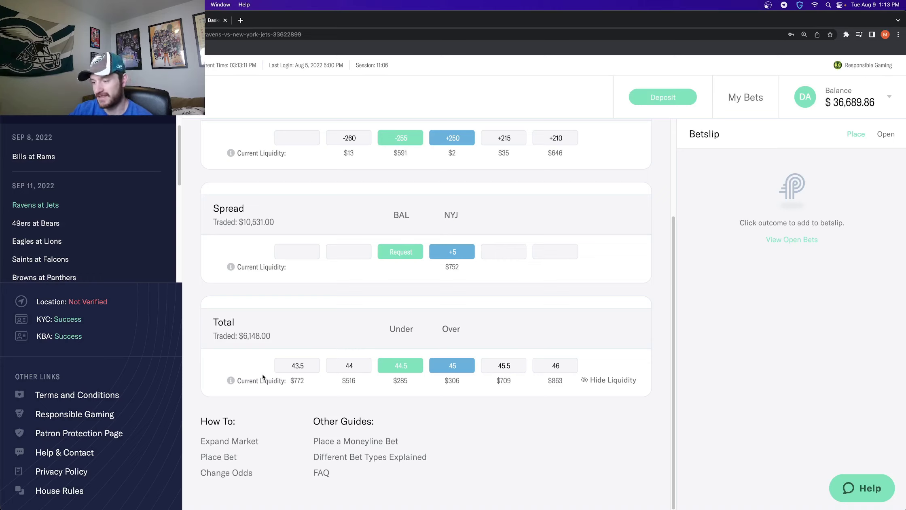
{"action": "double_click", "coordinate": [399, 376]}
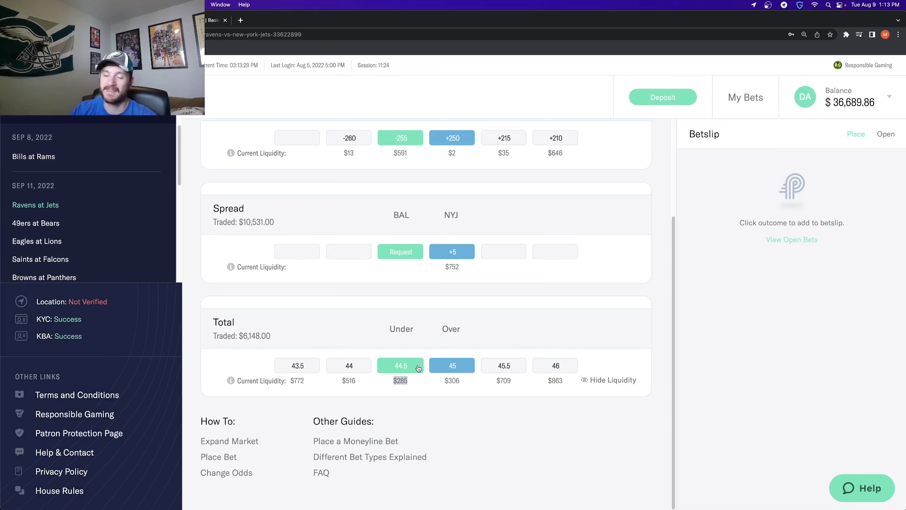
{"action": "mouse_move", "coordinate": [288, 387]}
{"action": "left_mouse_down"}
{"action": "mouse_move", "coordinate": [406, 382]}
{"action": "mouse_move", "coordinate": [303, 388]}
{"action": "left_mouse_up"}
{"action": "left_click", "coordinate": [319, 384]}
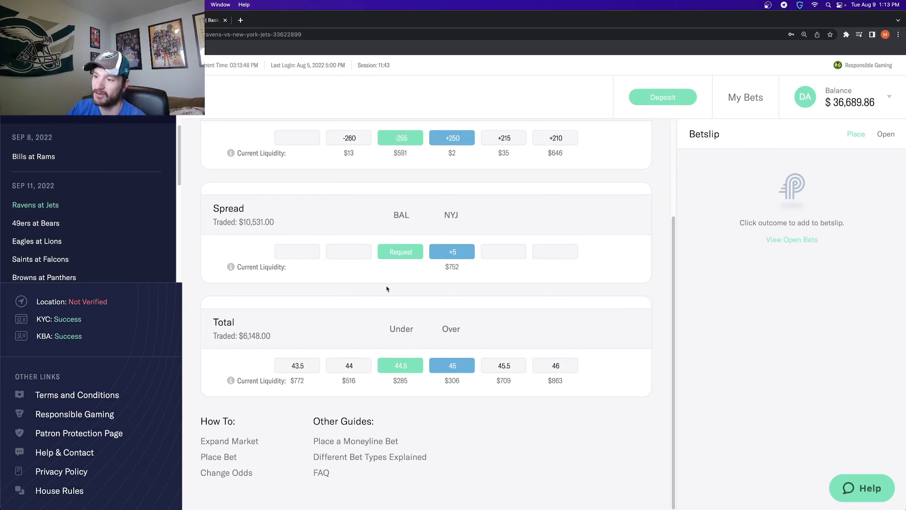
{"action": "left_click", "coordinate": [458, 252]}
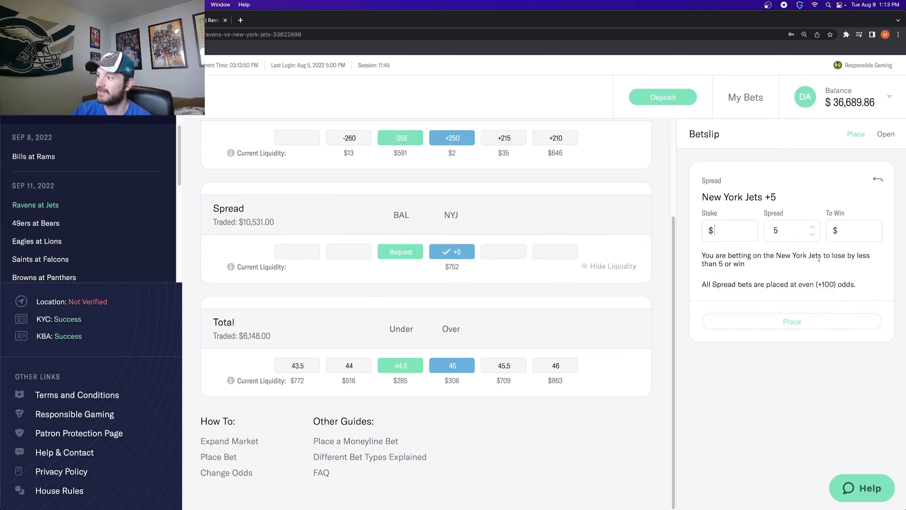
{"action": "left_click_drag", "start_coordinate": [860, 288], "coordinate": [814, 286]}
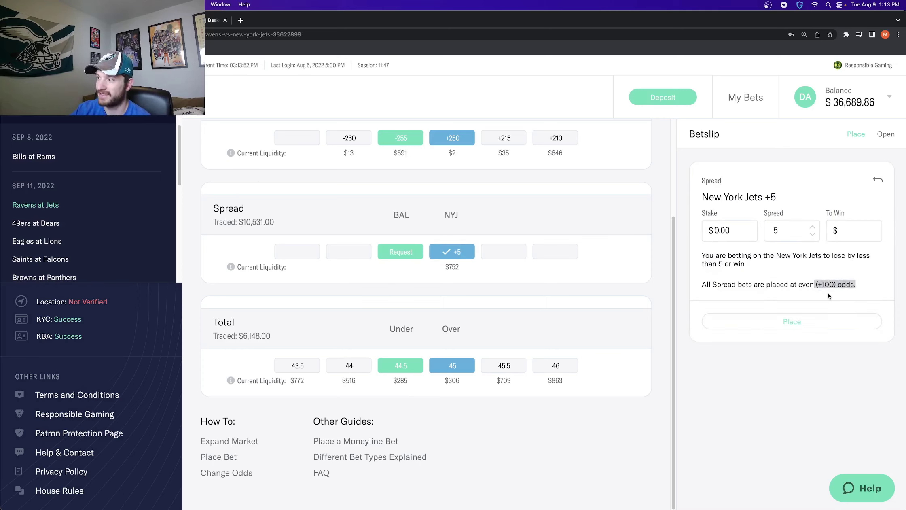
{"action": "left_click", "coordinate": [409, 370]}
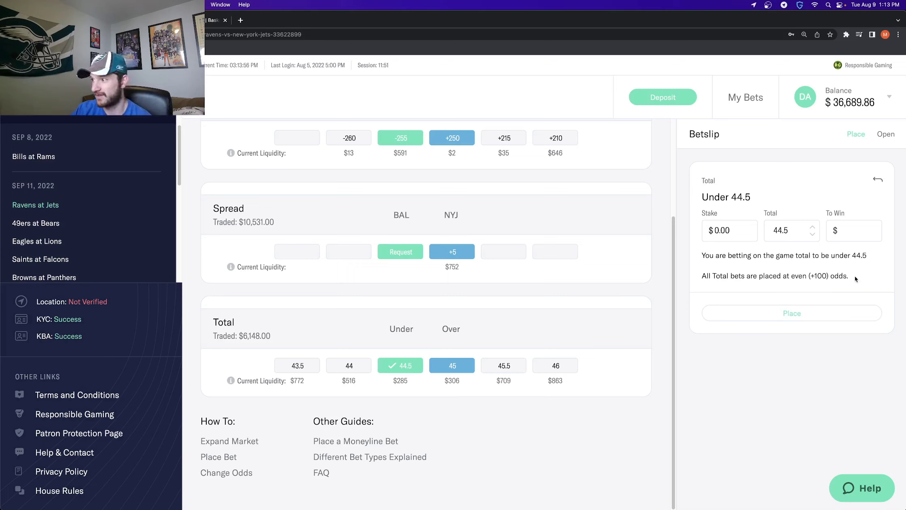
{"action": "left_click_drag", "start_coordinate": [811, 281], "coordinate": [807, 278]}
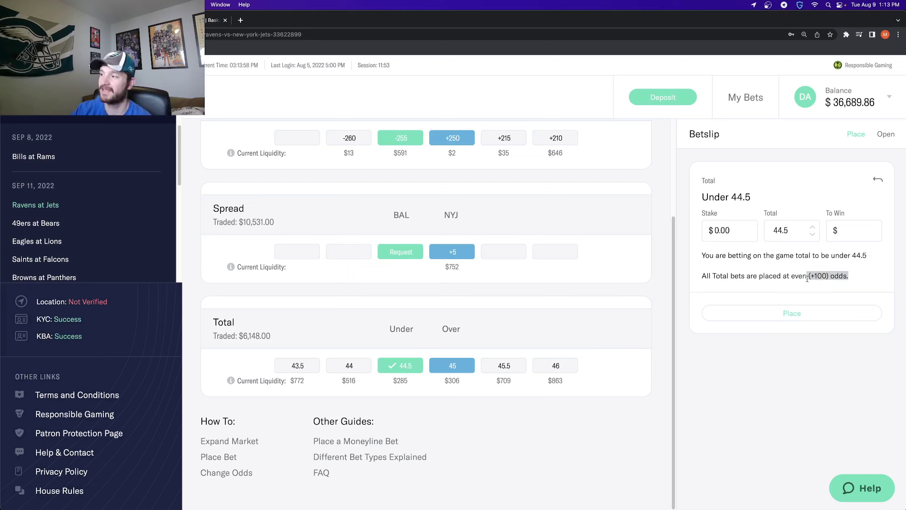
{"action": "mouse_move", "coordinate": [346, 267]}
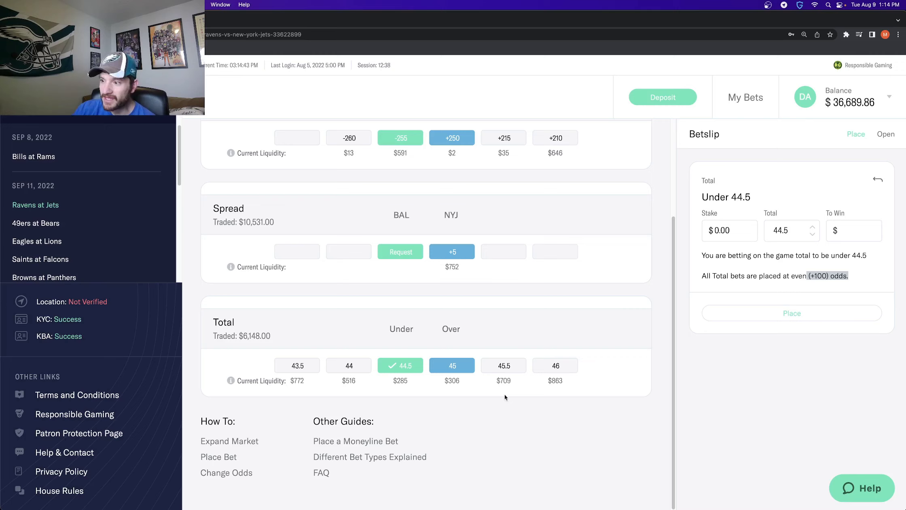
Enter a $200 stake on the Under 44.5 betslip and place the bet.
{"action": "left_click", "coordinate": [727, 232]}
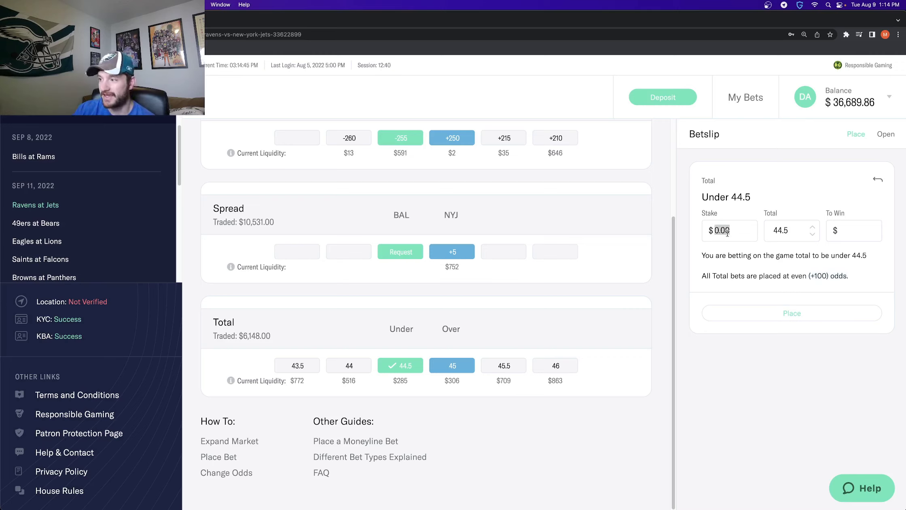
{"action": "type", "text": "20"}
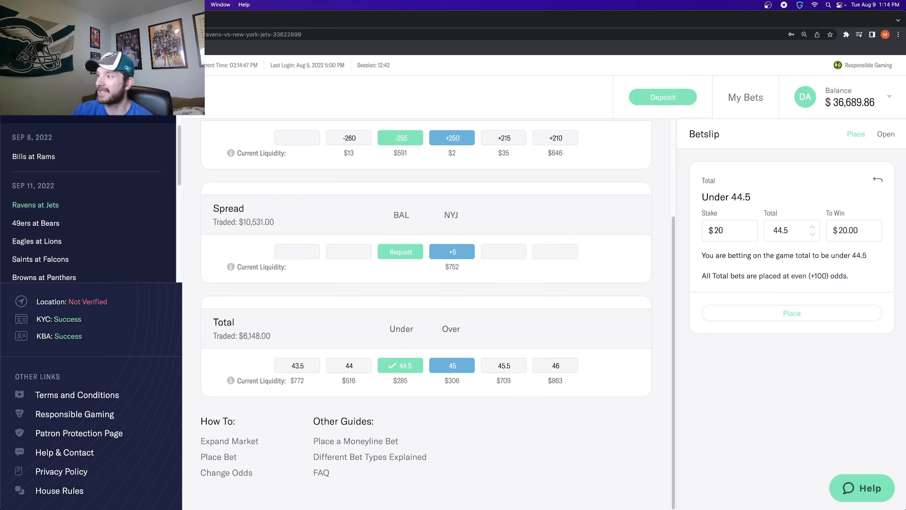
{"action": "type", "text": "0"}
{"action": "left_click", "coordinate": [759, 367]}
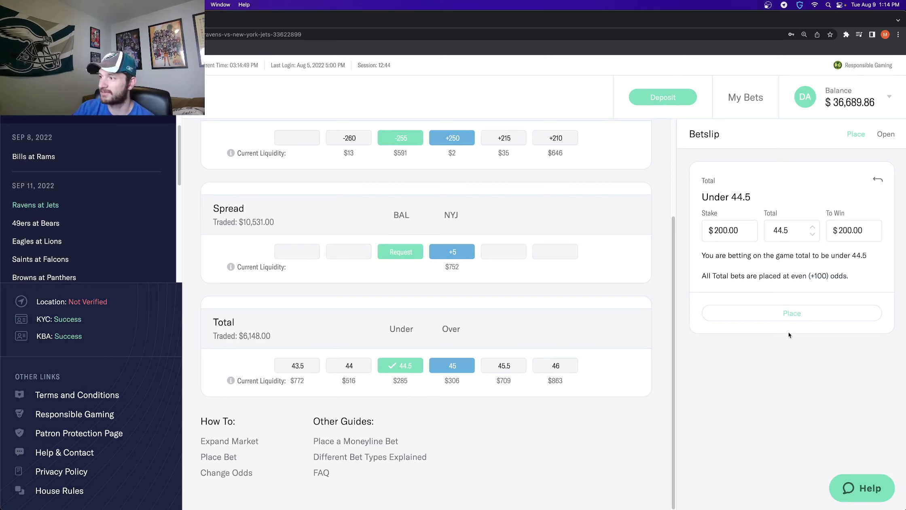
{"action": "left_click", "coordinate": [790, 313]}
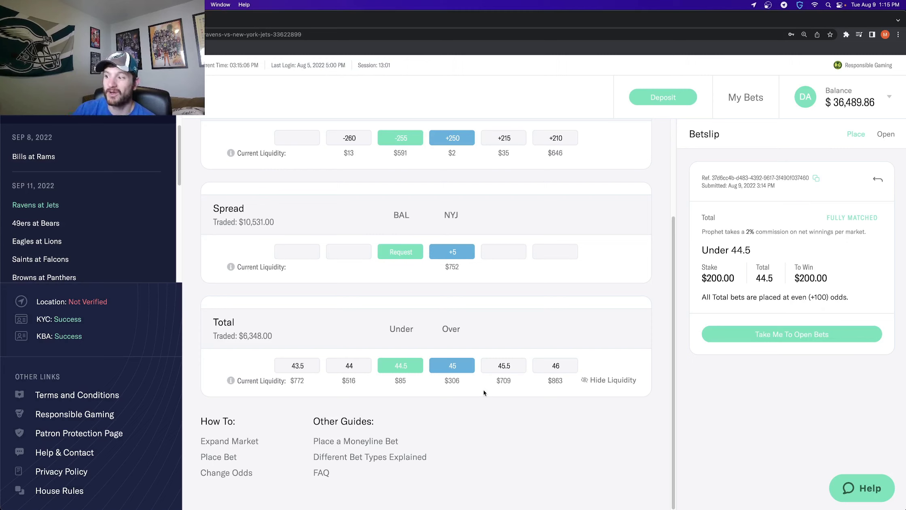
Bet $200 on Over 45 at even +100 odds, then review the reduced Total liquidity.
{"action": "left_click", "coordinate": [451, 365]}
{"action": "type", "text": "200"}
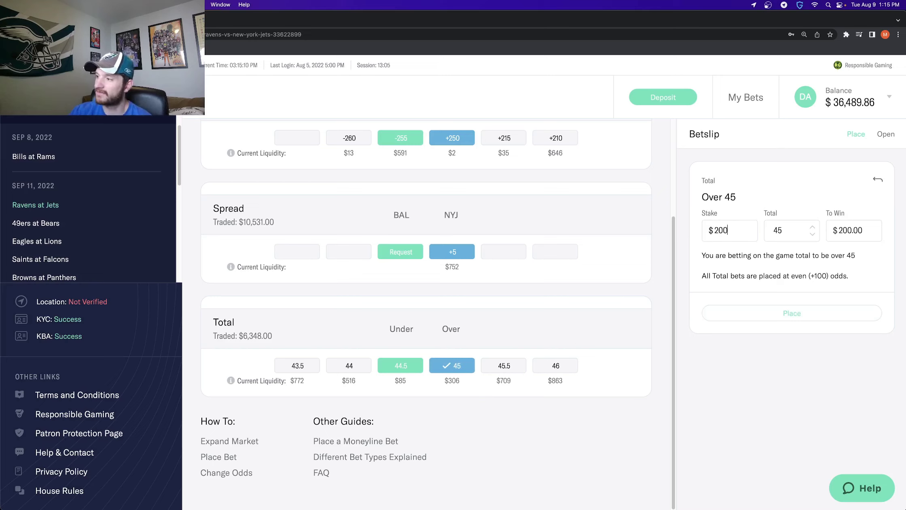
{"action": "left_click_drag", "start_coordinate": [862, 283], "coordinate": [802, 284]}
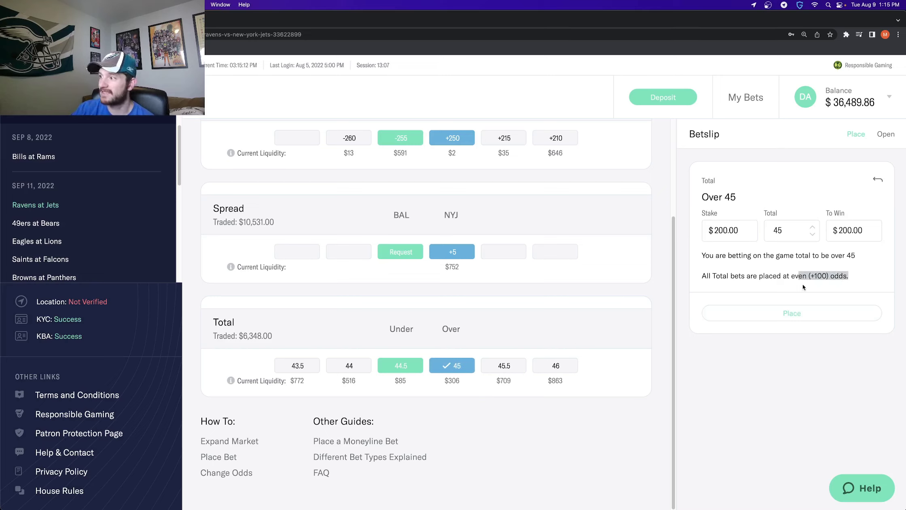
{"action": "left_click", "coordinate": [809, 309]}
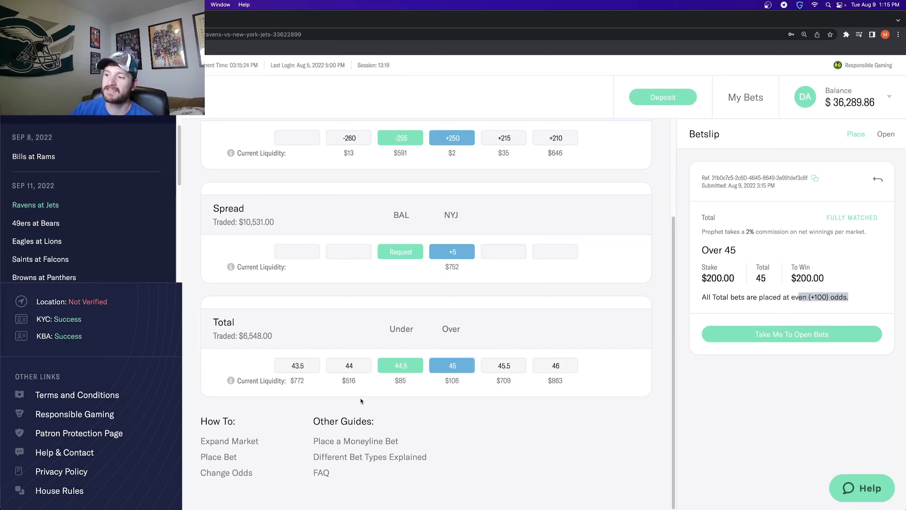
{"action": "left_click_drag", "start_coordinate": [462, 386], "coordinate": [398, 382]}
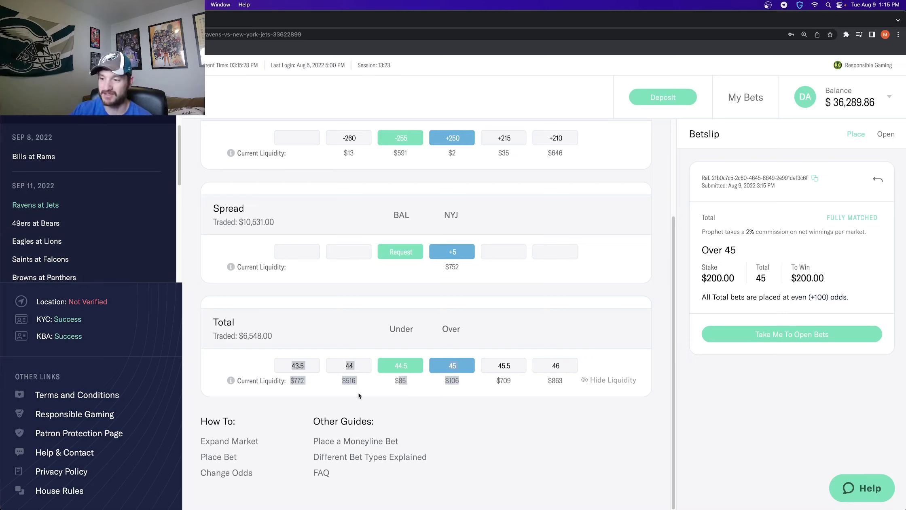
{"action": "left_click", "coordinate": [387, 404]}
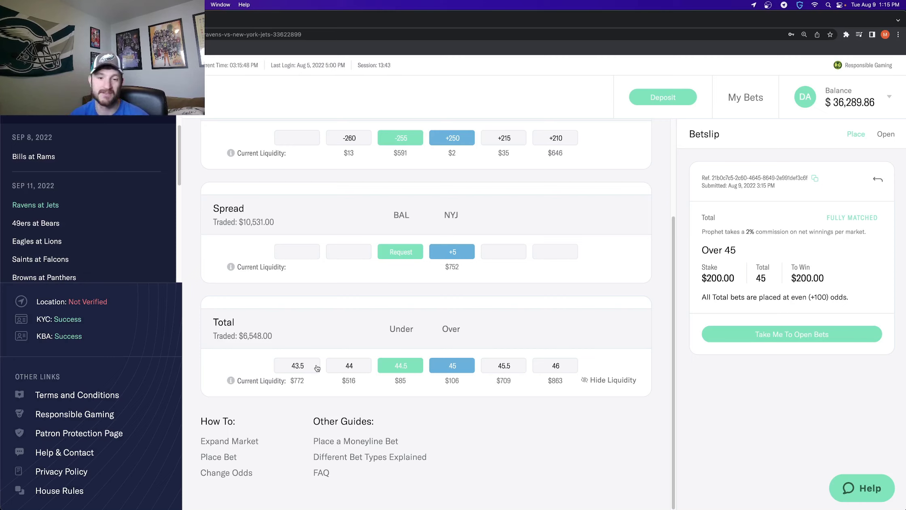
Place and confirm a $50 Under 43.5 bet, which filled at the Under 44.5 line.
{"action": "left_click", "coordinate": [317, 366]}
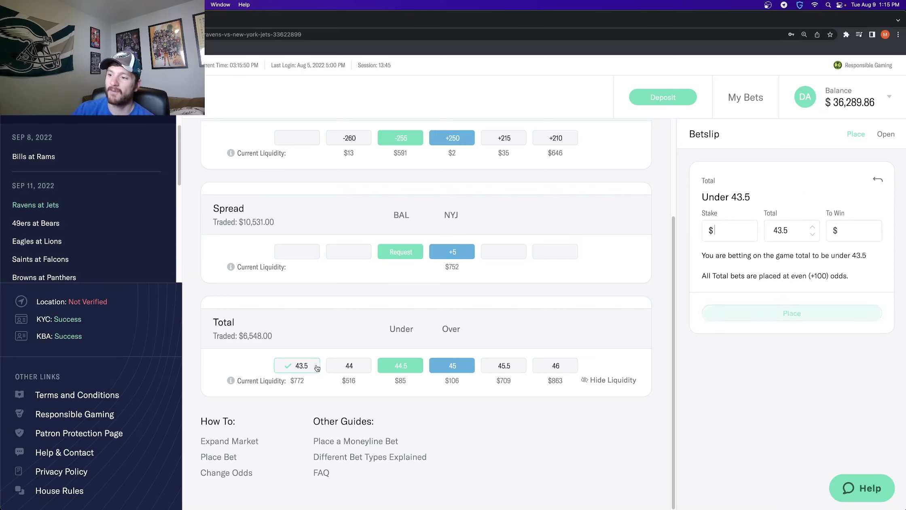
{"action": "type", "text": "50"}
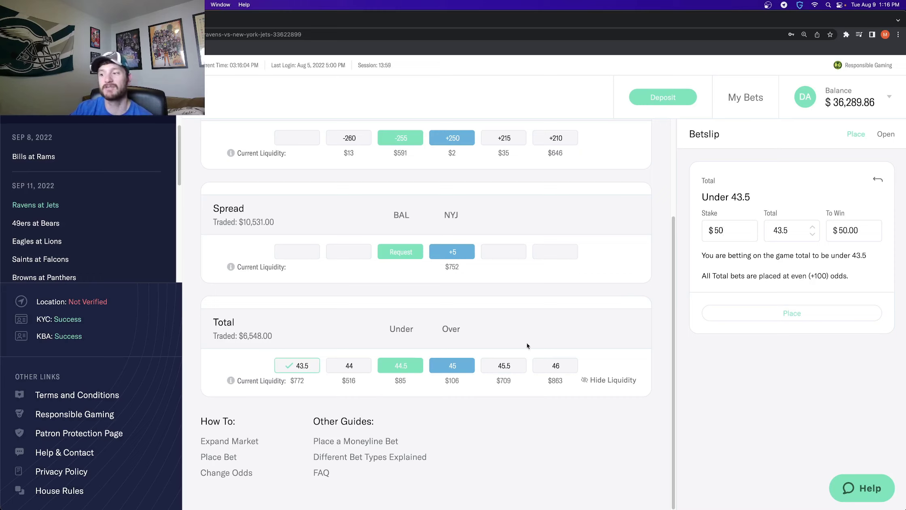
{"action": "left_click", "coordinate": [735, 230]}
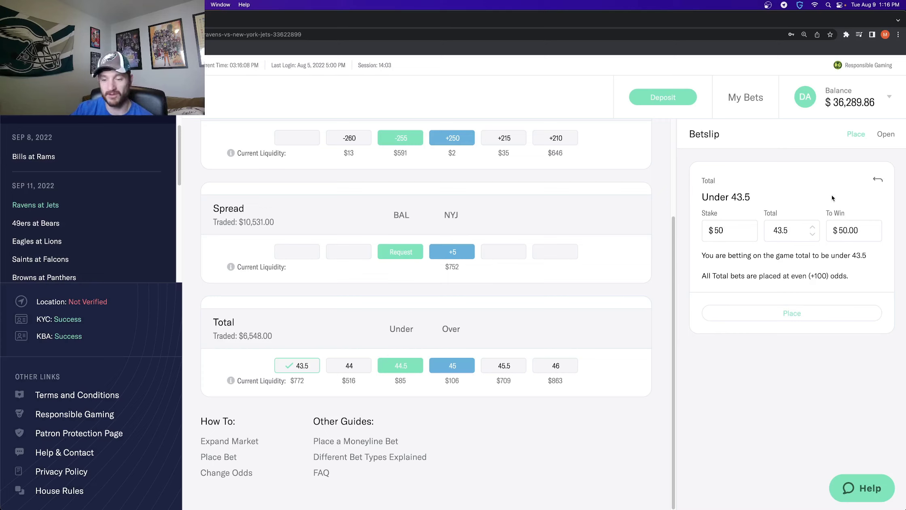
{"action": "left_click", "coordinate": [801, 315]}
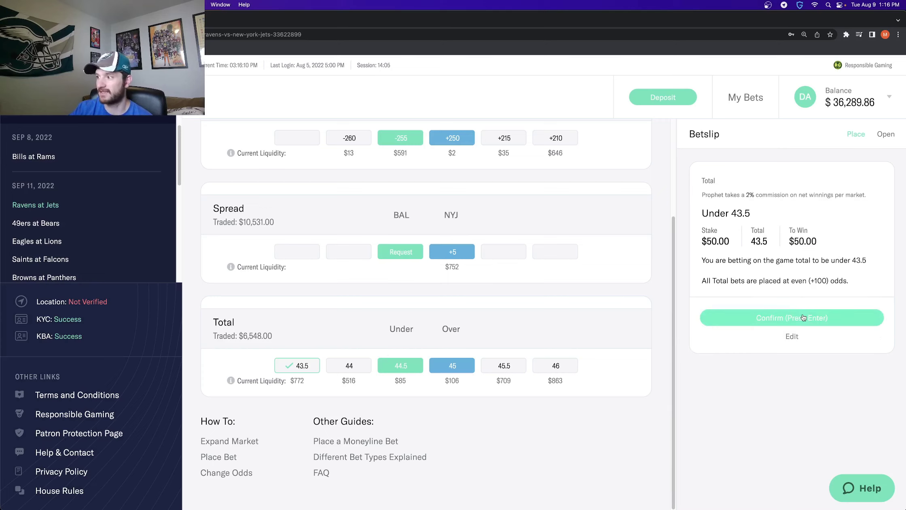
{"action": "left_click", "coordinate": [779, 319]}
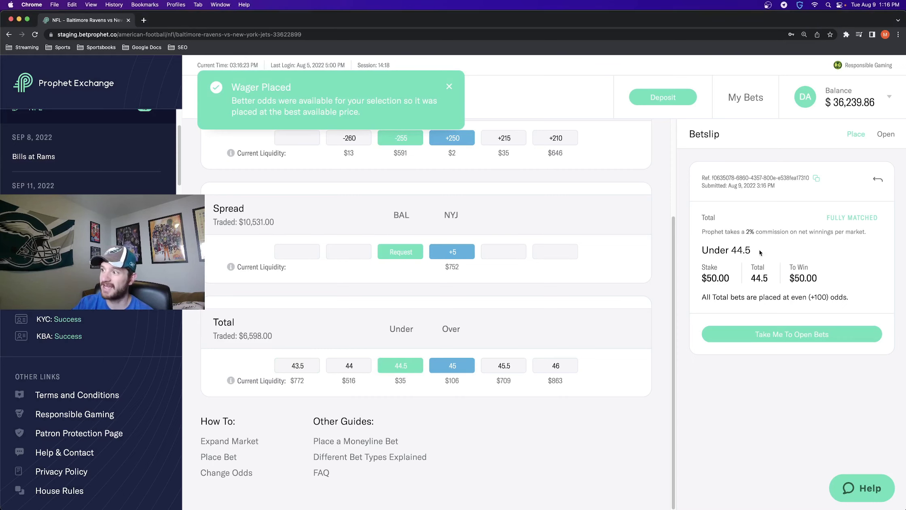
{"action": "left_click_drag", "start_coordinate": [751, 250], "coordinate": [701, 250]}
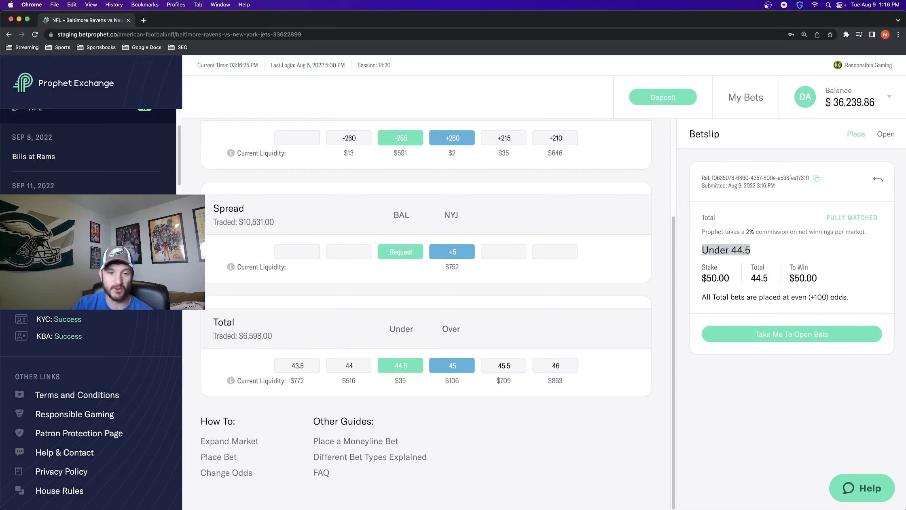